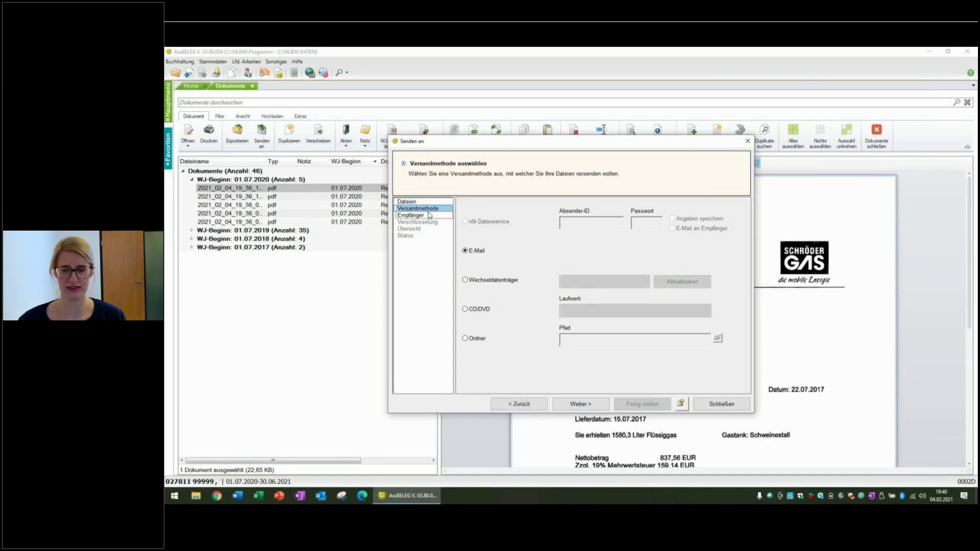
- Advance the Senden an dialog to the Berater recipient step, then close it without sending
{"action": "left_click", "coordinate": [421, 217]}
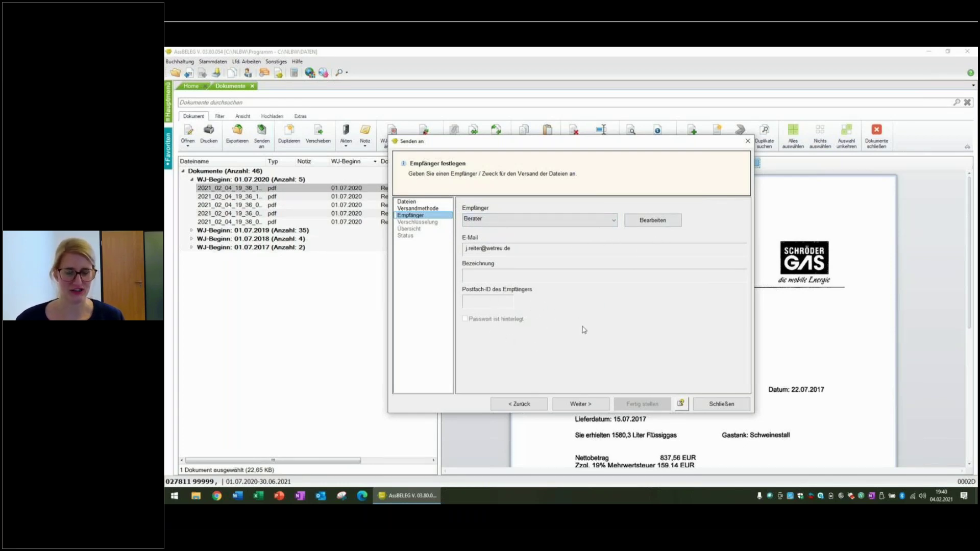
{"action": "left_click", "coordinate": [747, 142]}
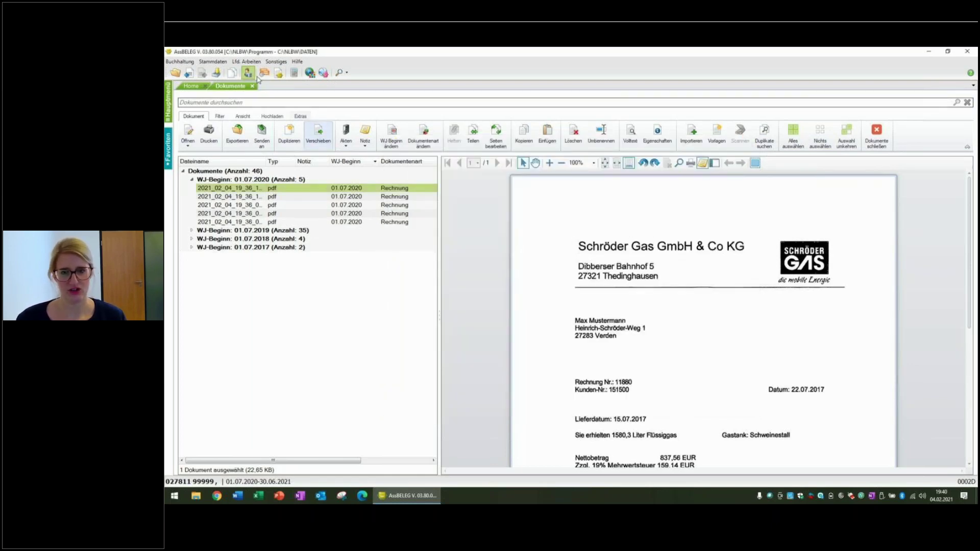
- Add the note 'Privat' to the Schröder Gas invoice via Notiz > Erfassen/Ändern
{"action": "left_click", "coordinate": [366, 144]}
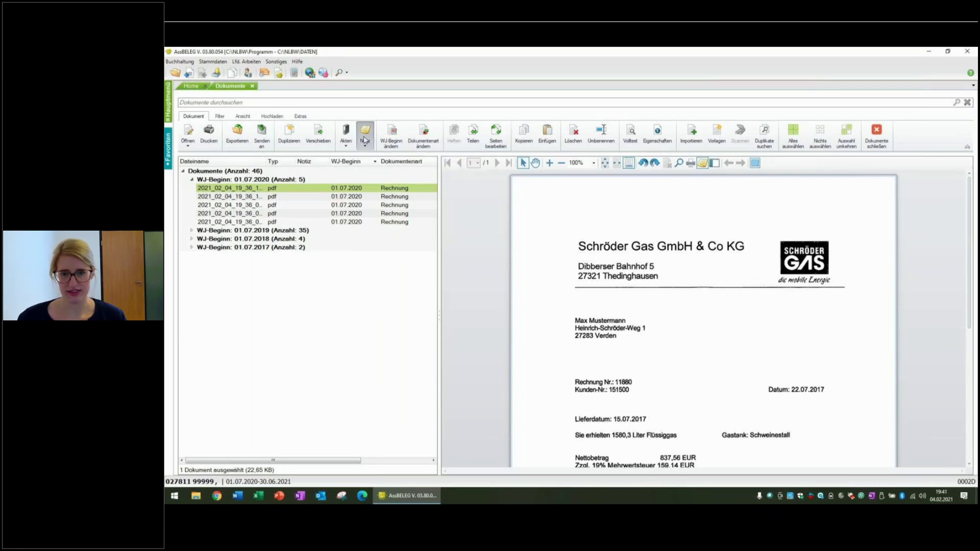
{"action": "left_click", "coordinate": [376, 158]}
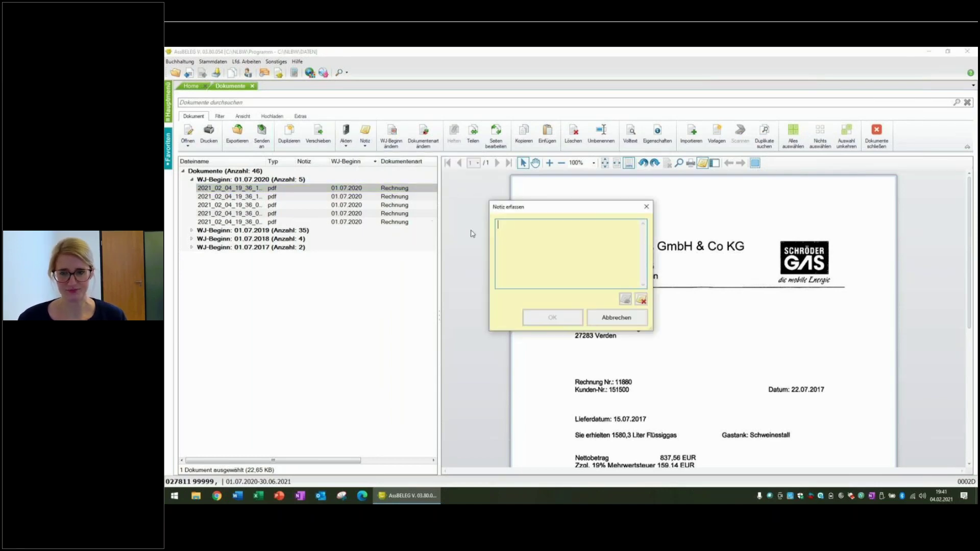
{"action": "type", "text": "Priv"}
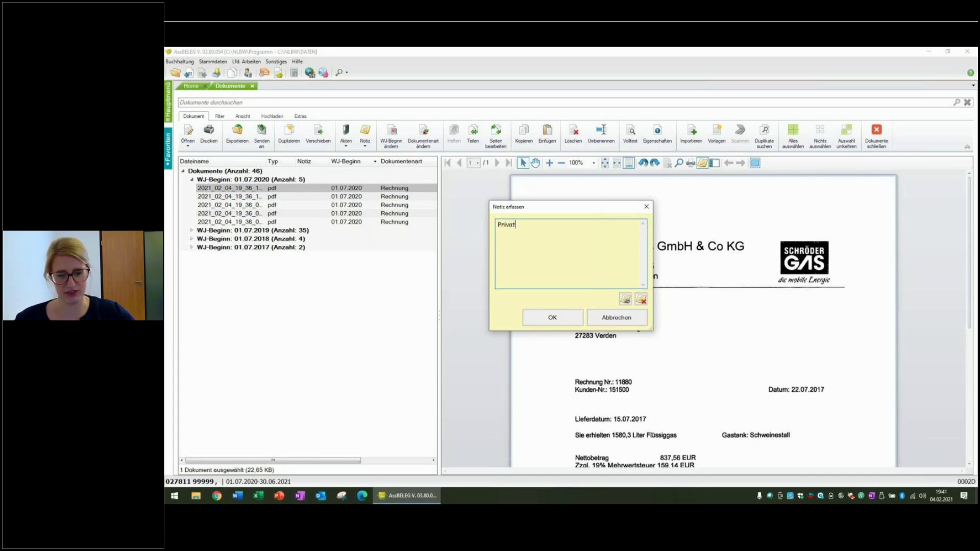
{"action": "type", "text": "at"}
{"action": "left_click", "coordinate": [551, 317]}
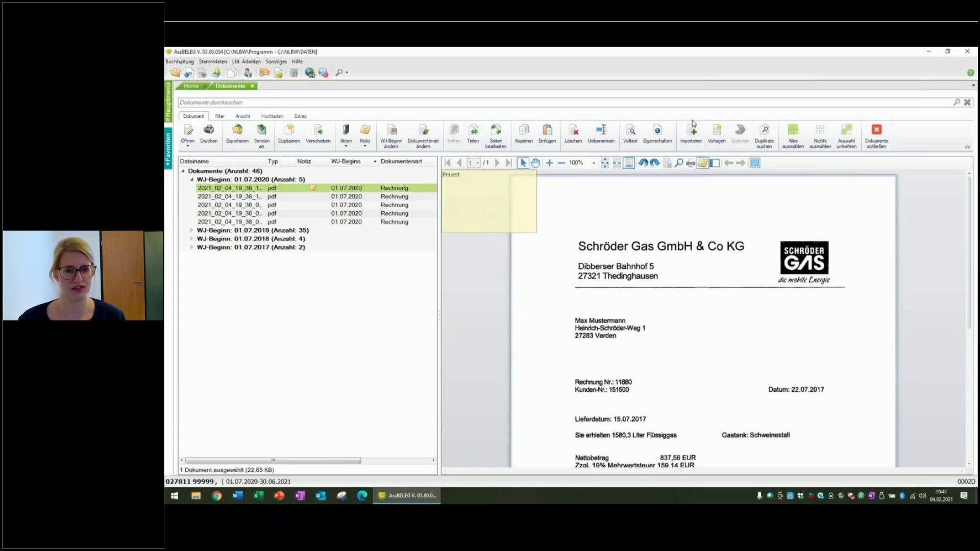
- Import all eight invoice PDFs from the Rechnungen folder into fiscal year 01.07.2020
{"action": "left_click", "coordinate": [691, 135]}
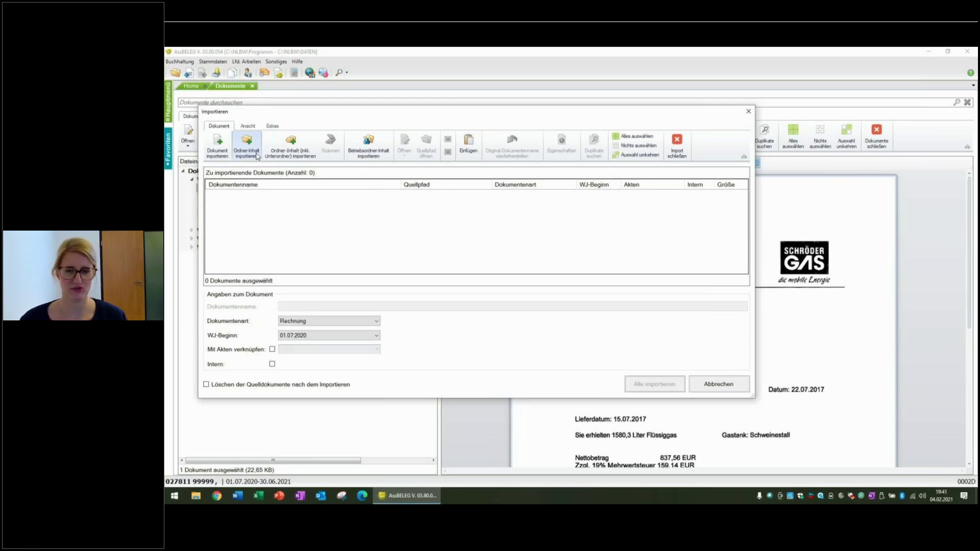
{"action": "left_click", "coordinate": [247, 148]}
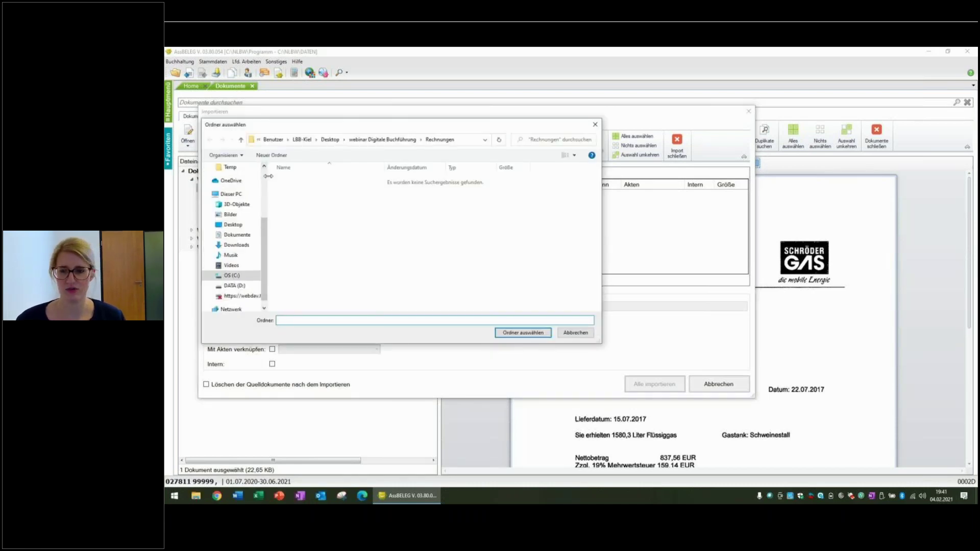
{"action": "scroll", "coordinate": [240, 204], "scroll_direction": "up", "scroll_amount": 2}
{"action": "left_click", "coordinate": [239, 178]}
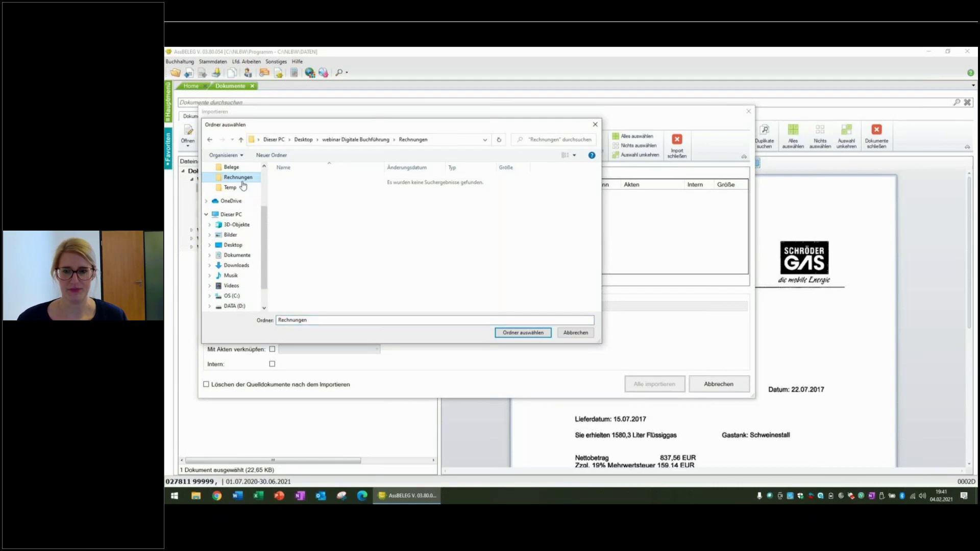
{"action": "left_click", "coordinate": [511, 333]}
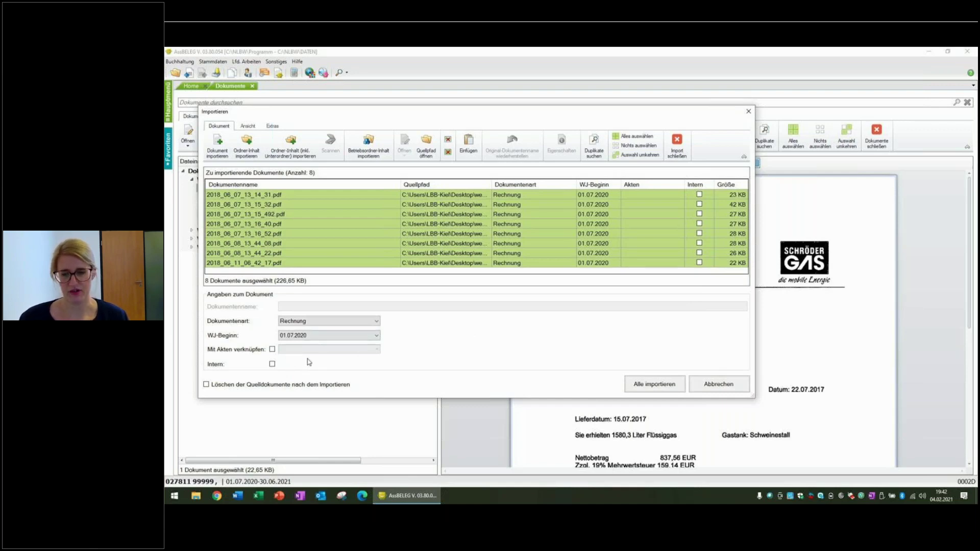
{"action": "left_click", "coordinate": [657, 387]}
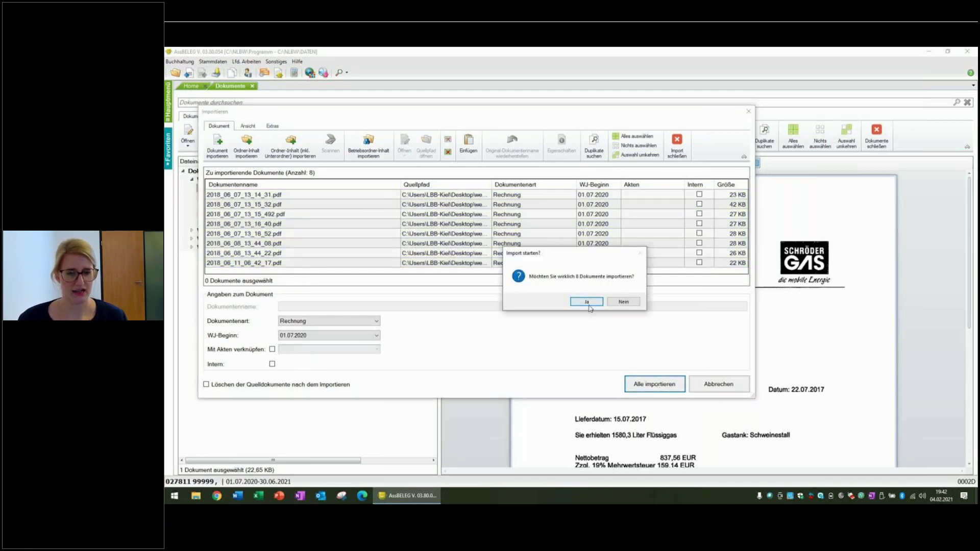
{"action": "left_click", "coordinate": [587, 303]}
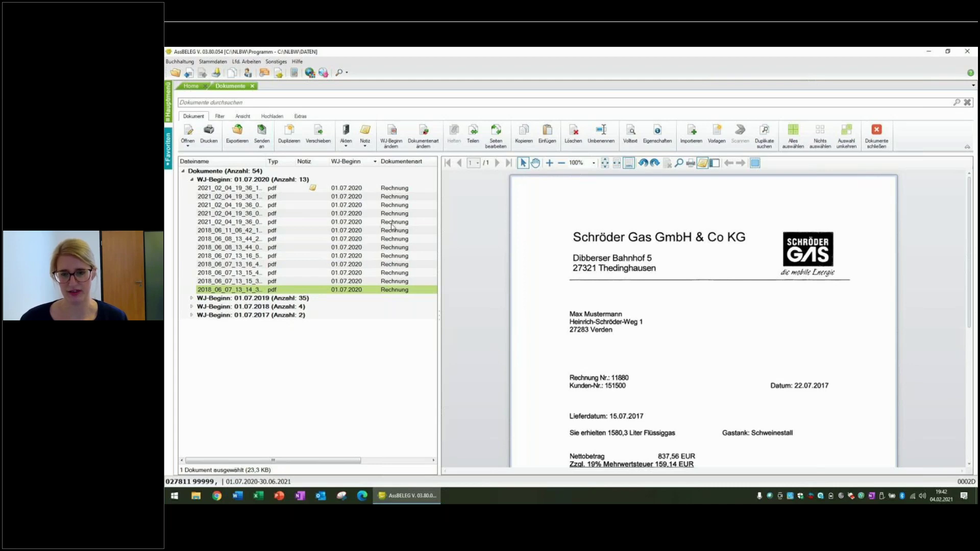
- Review the still-to-upload and already-uploaded filters, return to Alle, and reopen the Schröder Gas invoice
{"action": "left_click", "coordinate": [271, 120]}
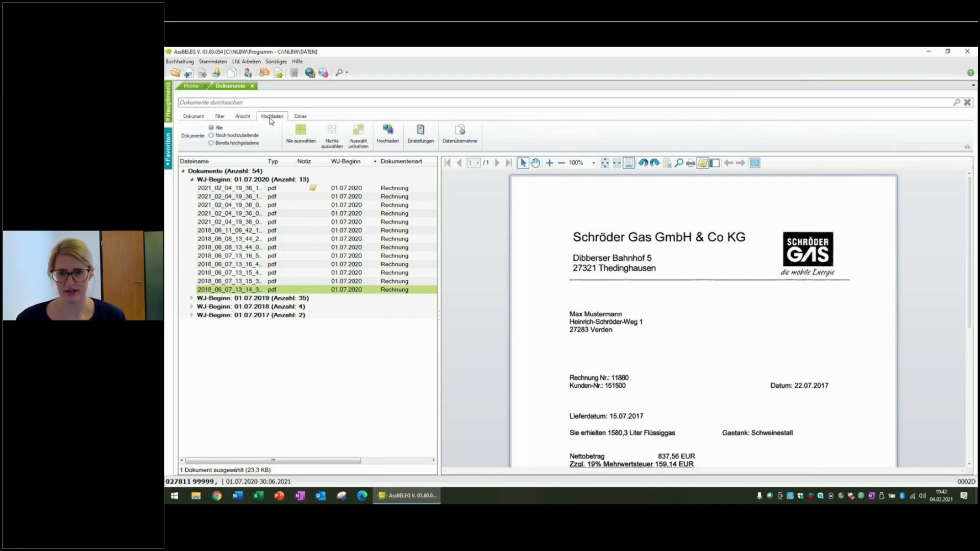
{"action": "left_click", "coordinate": [217, 138]}
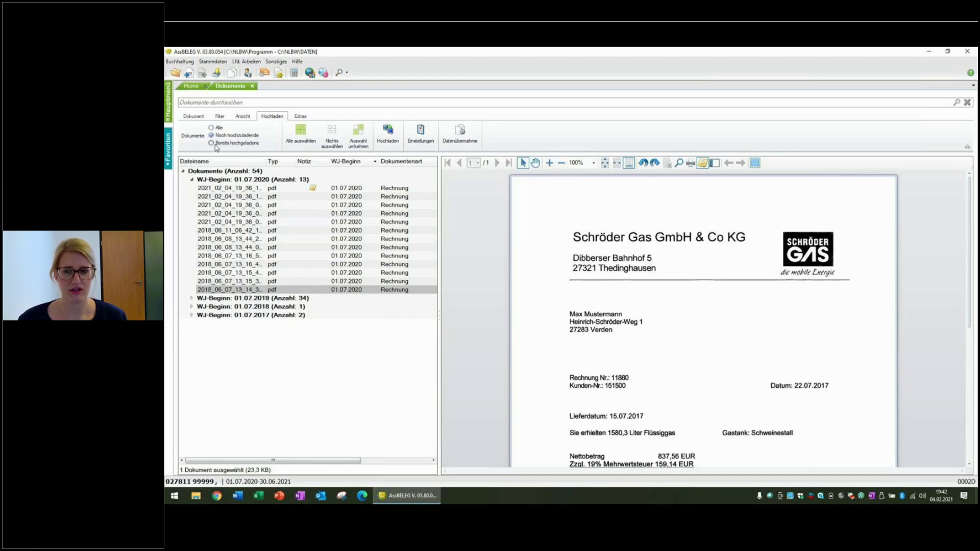
{"action": "left_click", "coordinate": [212, 144]}
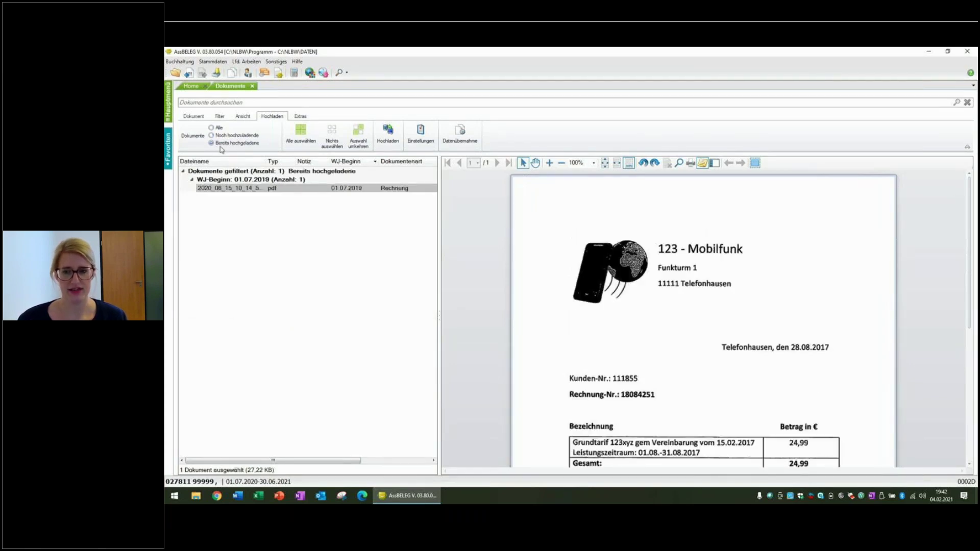
{"action": "left_click", "coordinate": [218, 129]}
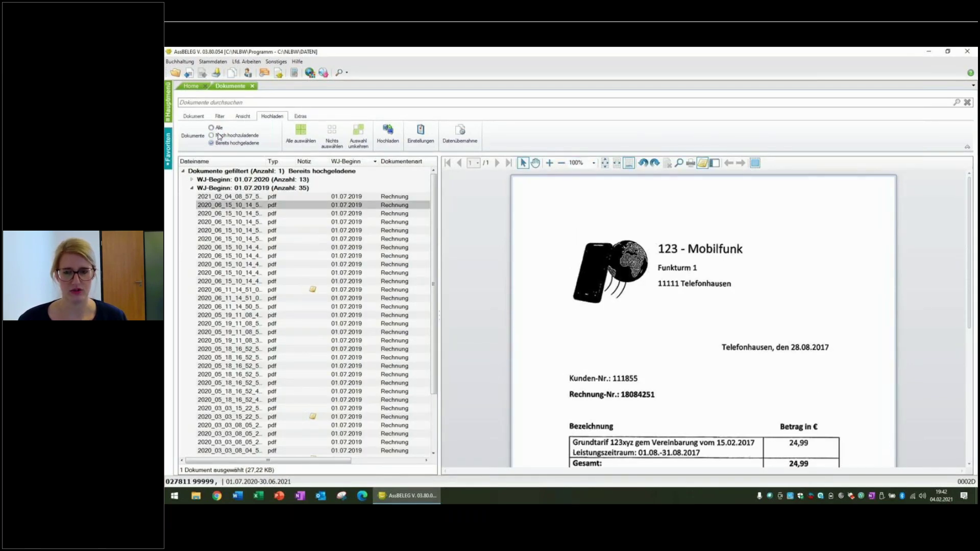
{"action": "left_click", "coordinate": [193, 181]}
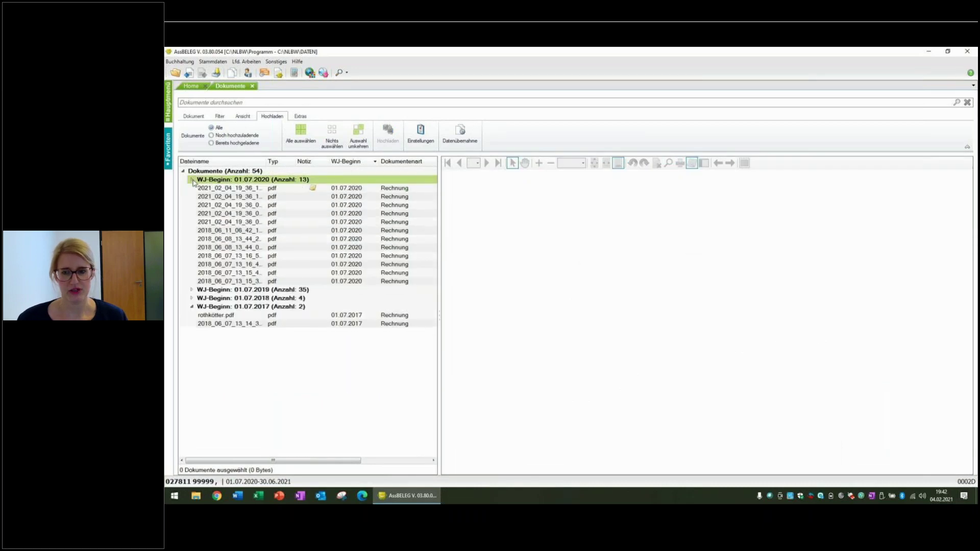
{"action": "left_click", "coordinate": [260, 188]}
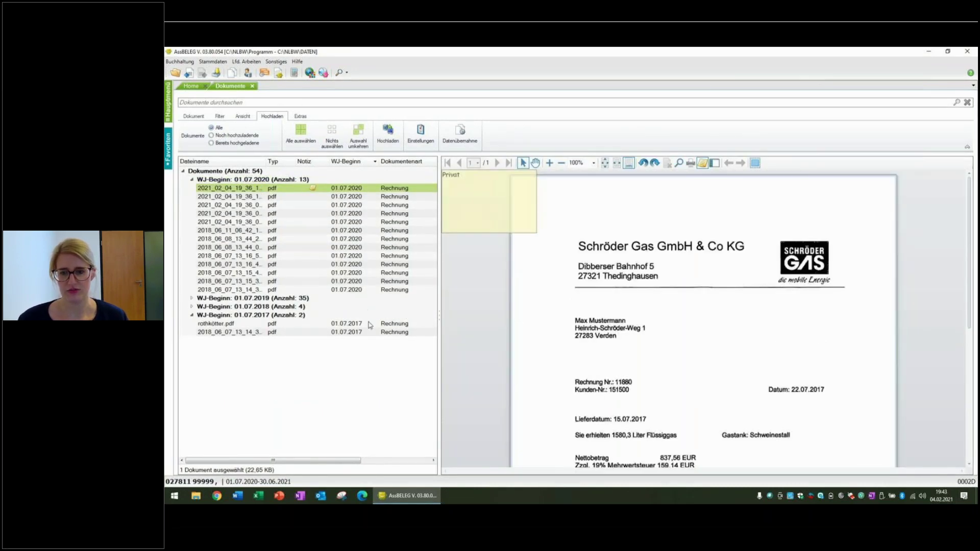
- Upload the 13 documents of the 2020 fiscal-year group and acknowledge the success message
{"action": "left_click", "coordinate": [284, 290], "text": "shift"}
{"action": "left_click", "coordinate": [397, 143]}
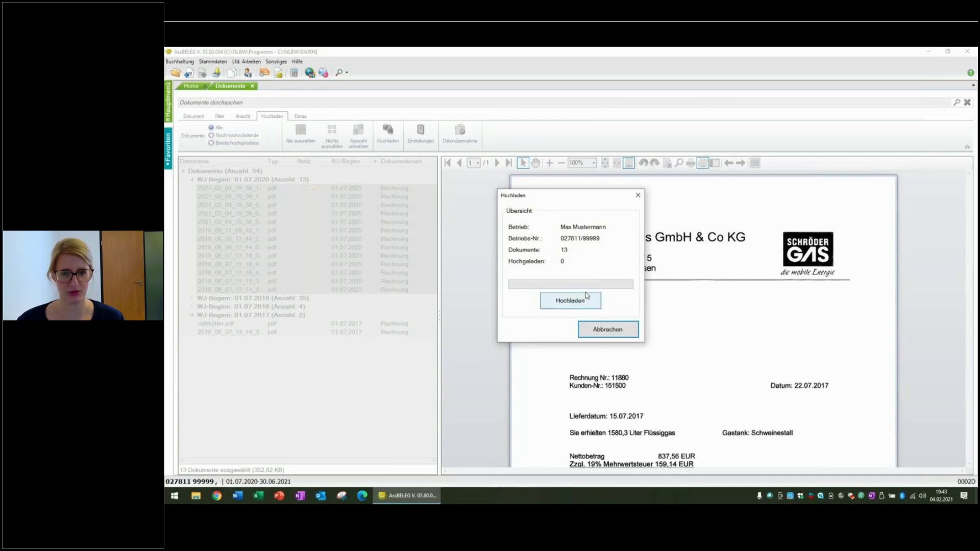
{"action": "left_click", "coordinate": [570, 301]}
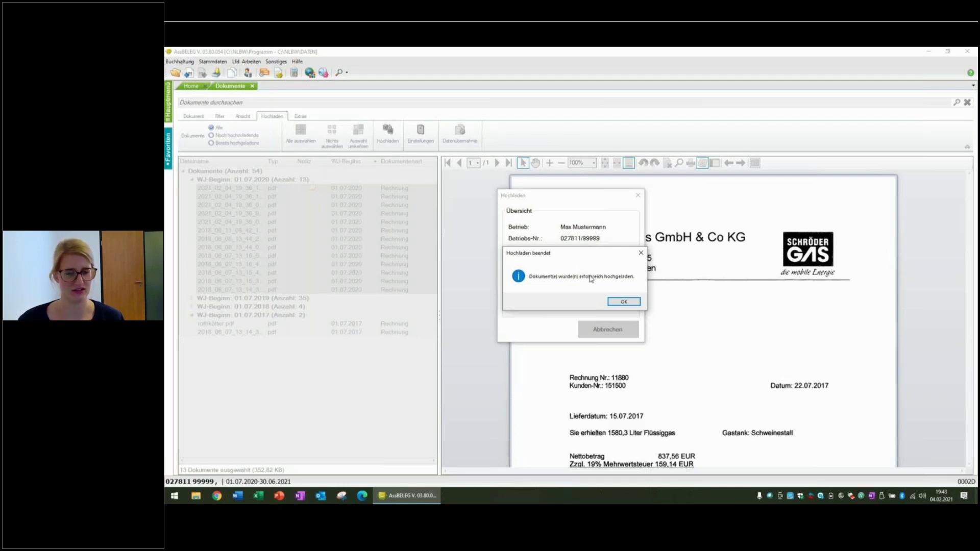
{"action": "left_click", "coordinate": [624, 302]}
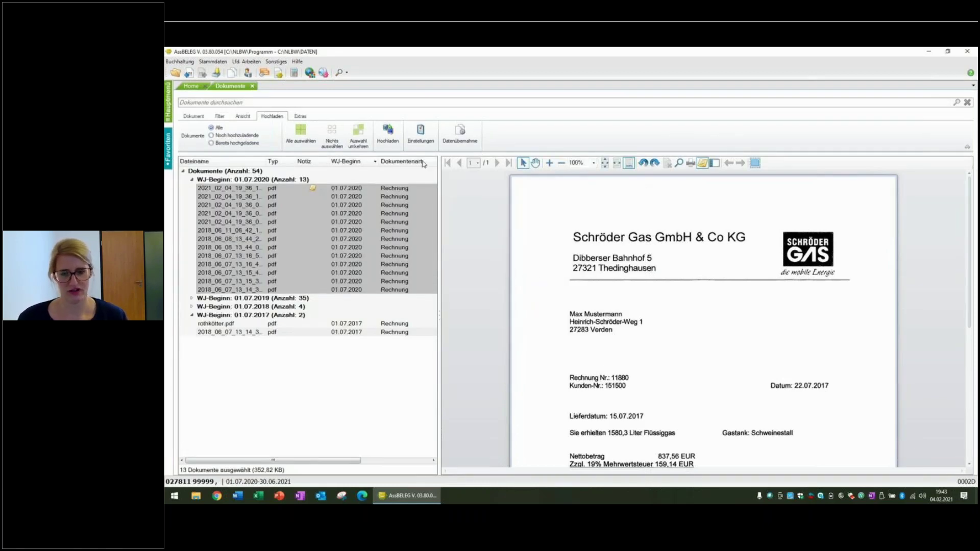
{"action": "left_click", "coordinate": [192, 182]}
- Close the Dokumente view and switch to the Überweisungen (07.20) transfers screen
{"action": "left_click", "coordinate": [192, 182]}
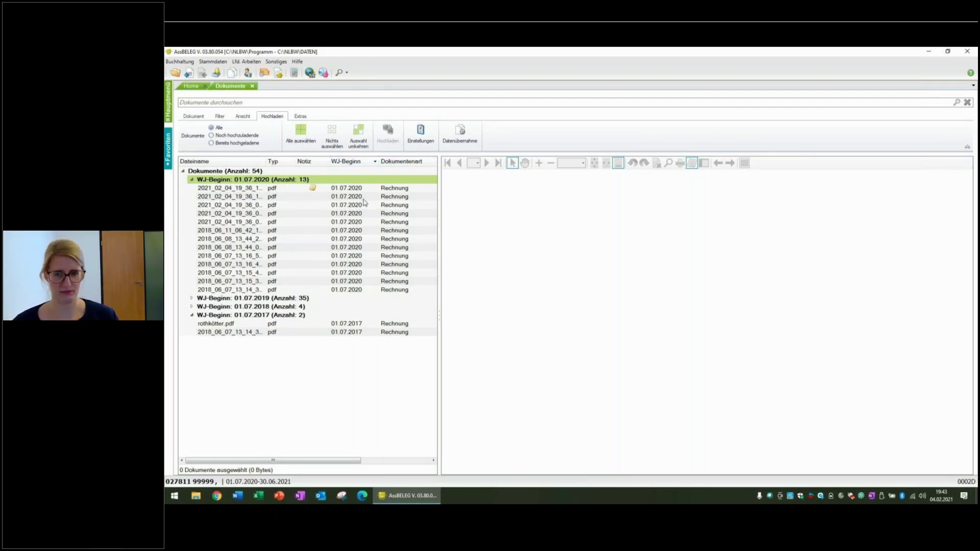
{"action": "left_click", "coordinate": [253, 86]}
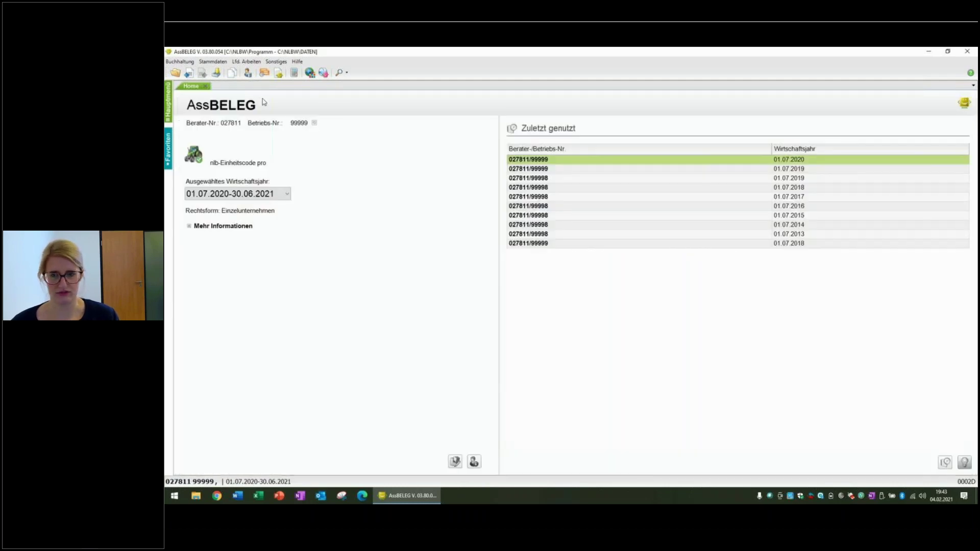
{"action": "left_click", "coordinate": [263, 72]}
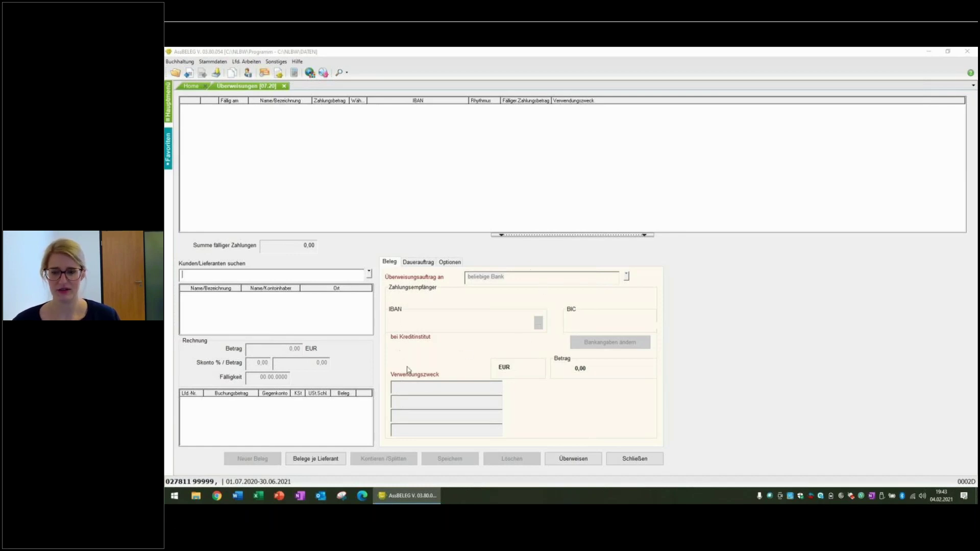
- Open the Belegassistent to show the Schröder Gas invoice with its proposed 996,70 transfer
{"action": "left_click", "coordinate": [278, 73]}
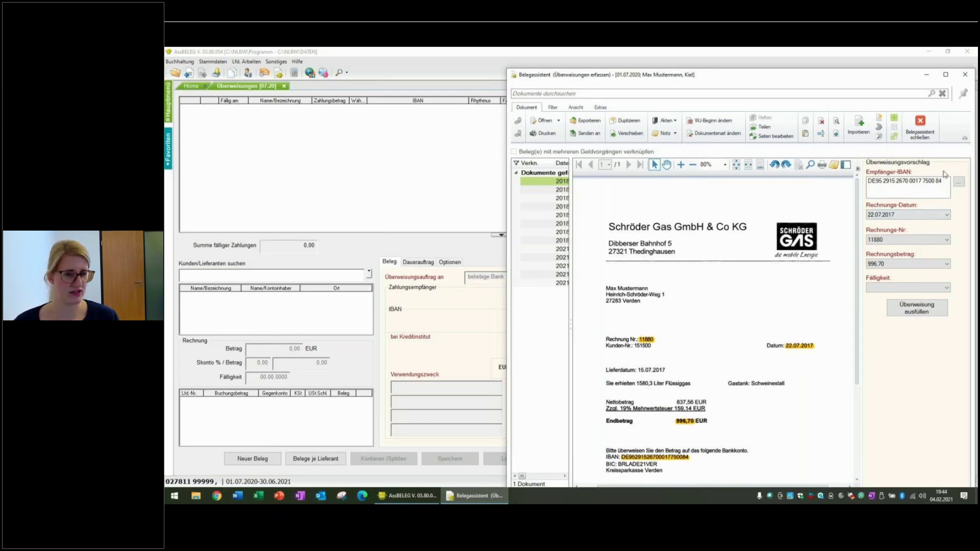
- Leave Fälligkeit empty and fill the transfer form from the invoice: 996,70 EUR to Schröder
{"action": "mouse_move", "coordinate": [660, 460]}
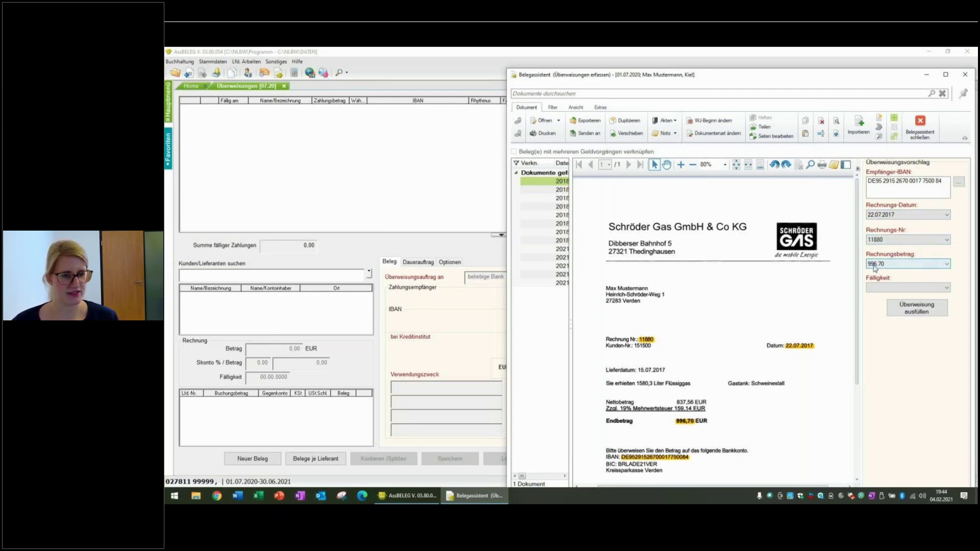
{"action": "left_click", "coordinate": [947, 288]}
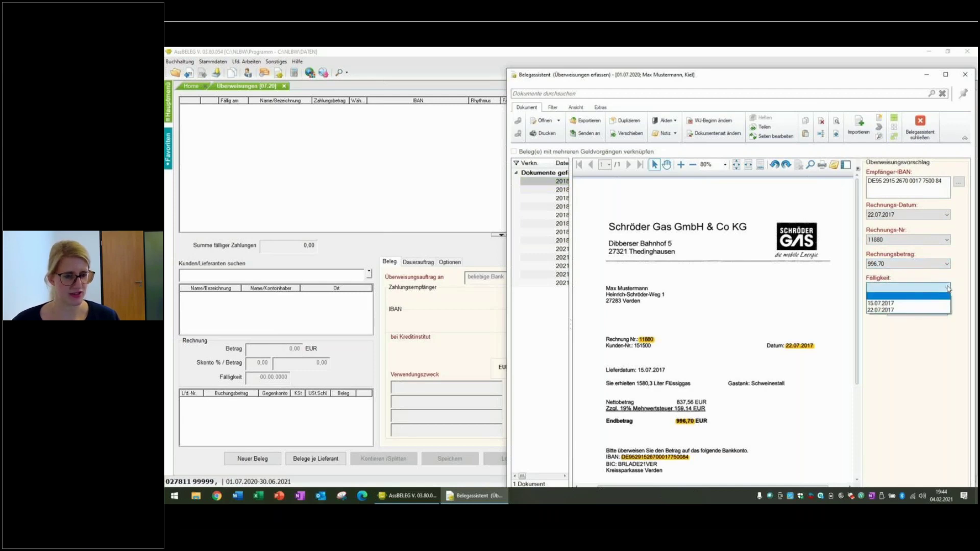
{"action": "left_click", "coordinate": [947, 287]}
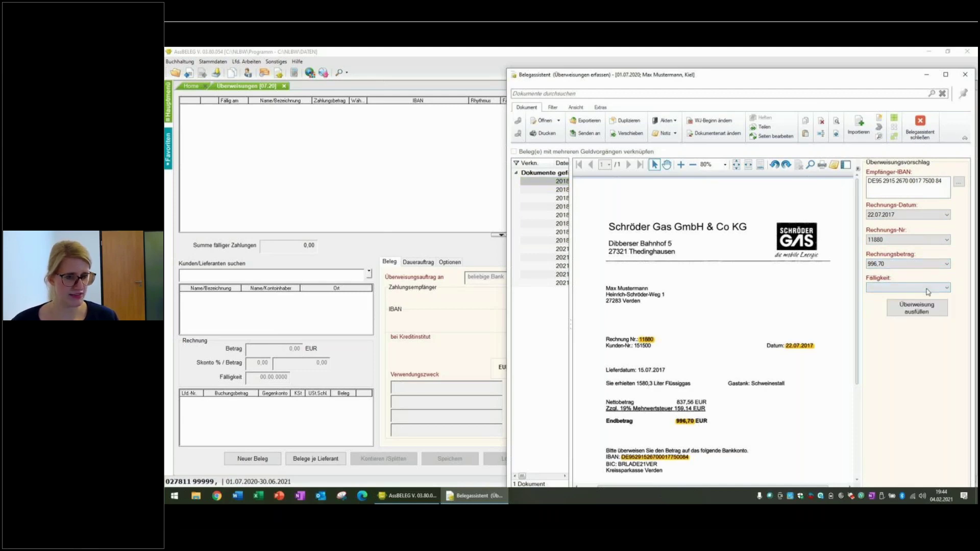
{"action": "left_click", "coordinate": [923, 316]}
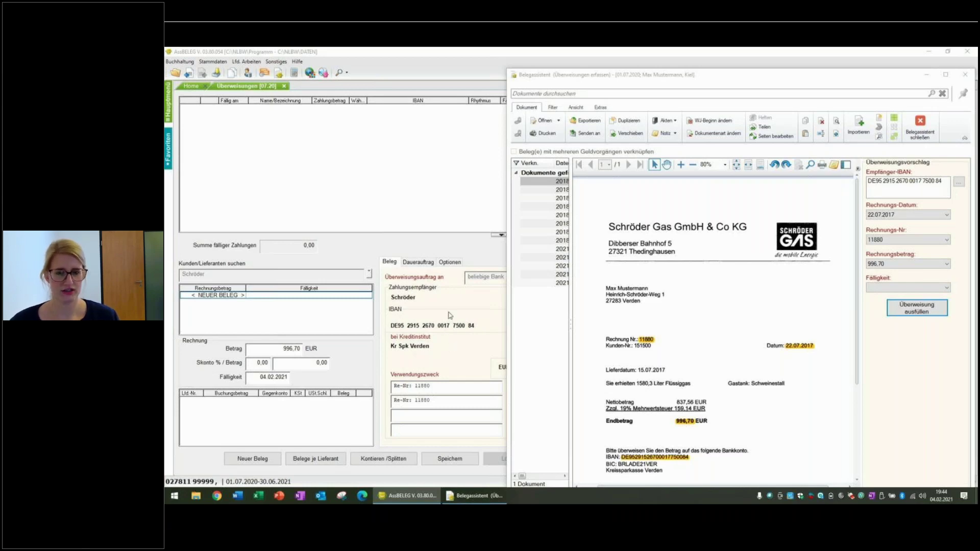
- Save the 996,70 EUR Schröder transfer due 04.02.2021 and tick it for sending
{"action": "left_click", "coordinate": [928, 75]}
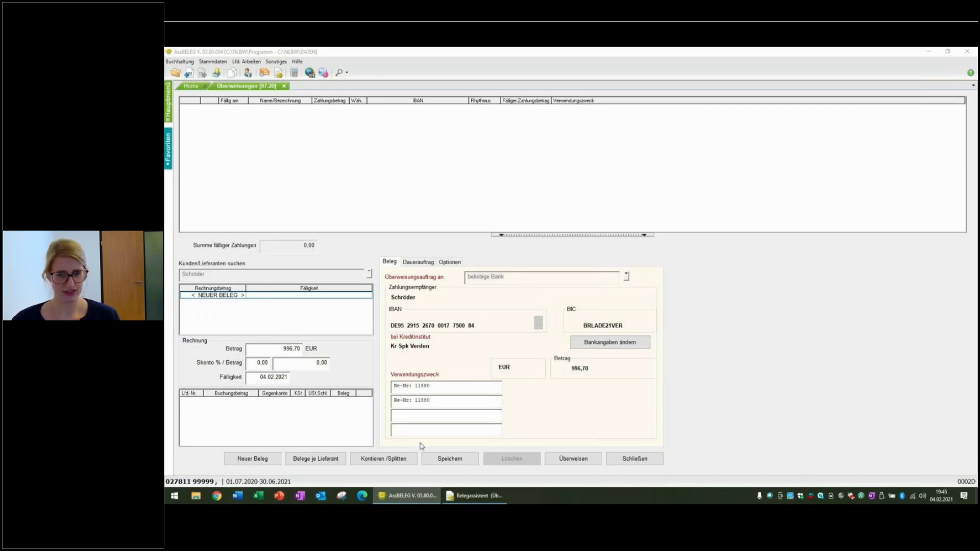
{"action": "left_click", "coordinate": [462, 464]}
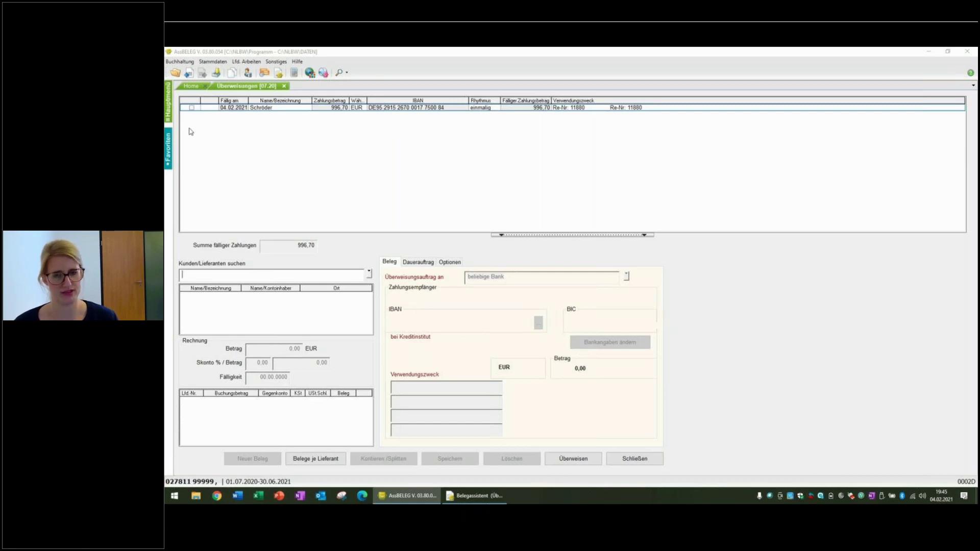
{"action": "left_click", "coordinate": [192, 109]}
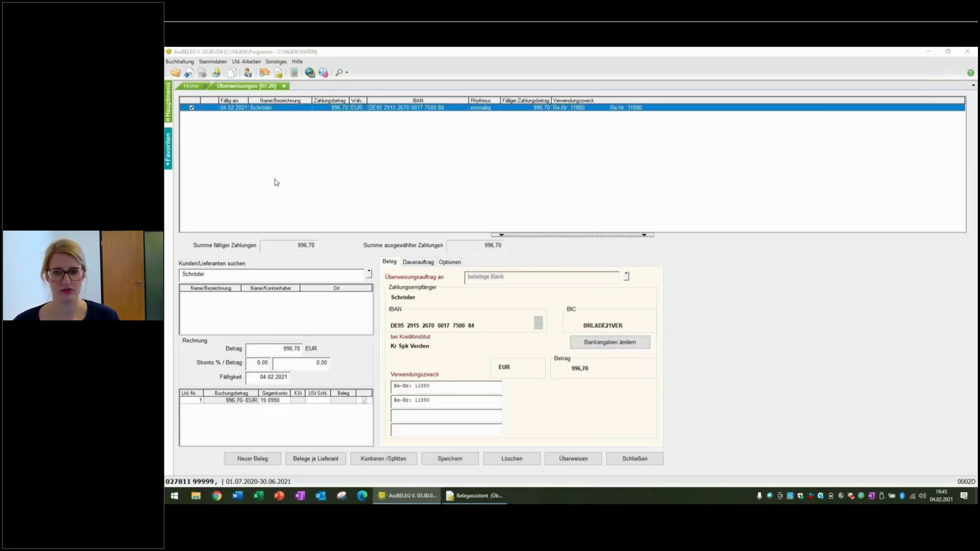
{"action": "left_click", "coordinate": [572, 461]}
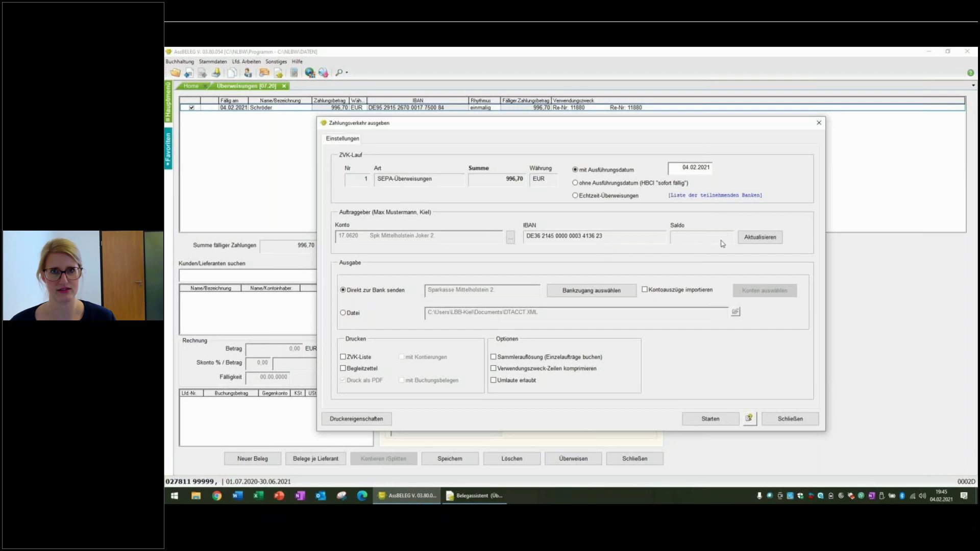
- Refresh the account balance and start the SEPA run, then abort at the PIN request
{"action": "left_click", "coordinate": [773, 239]}
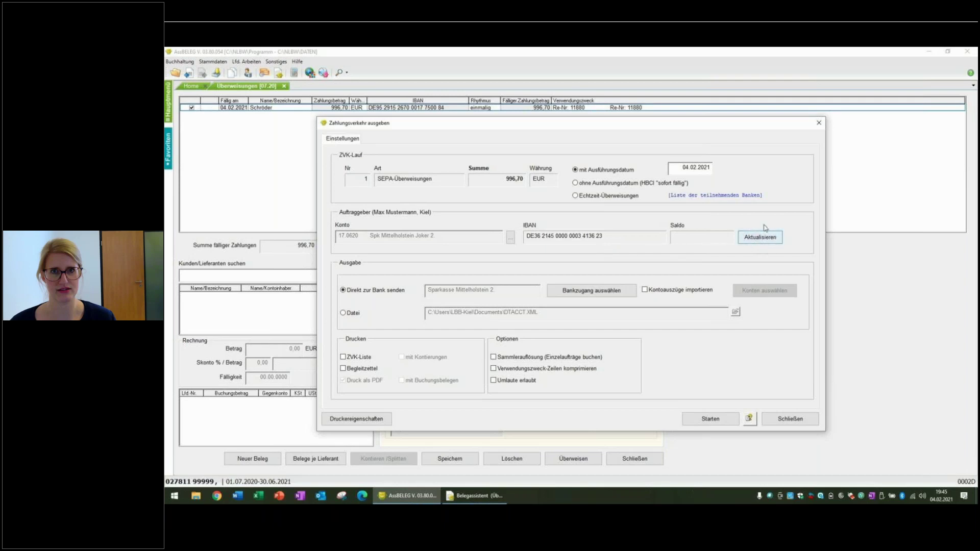
{"action": "left_click", "coordinate": [710, 419]}
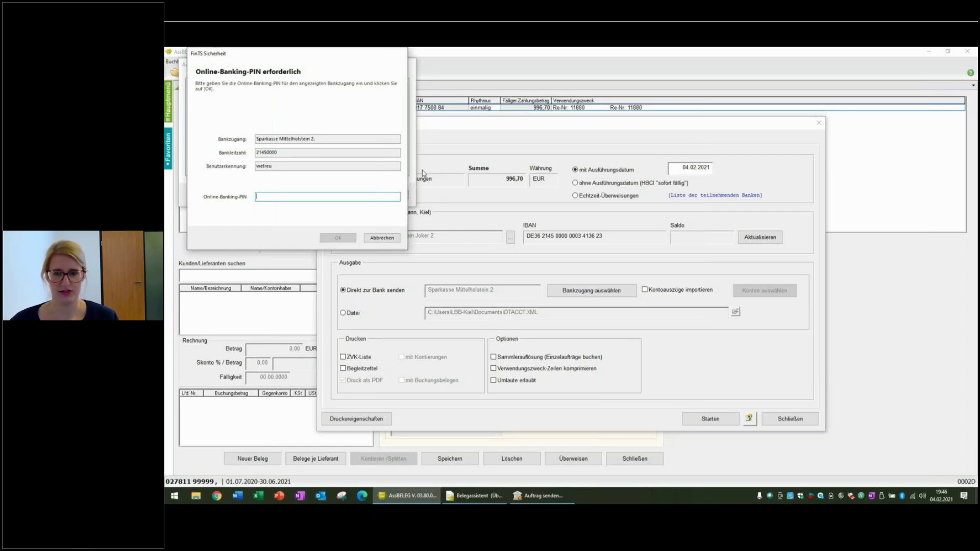
{"action": "left_click", "coordinate": [387, 238]}
{"action": "left_click", "coordinate": [384, 195]}
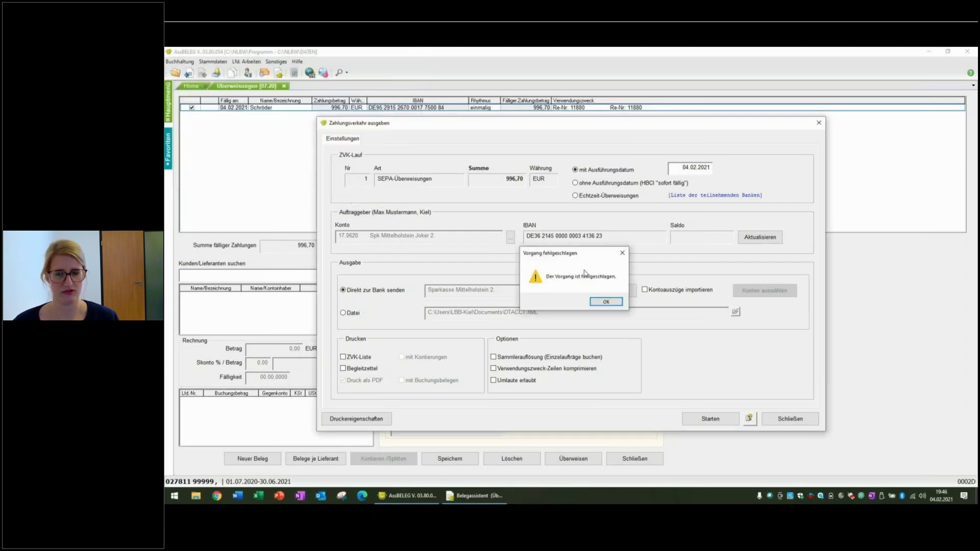
{"action": "left_click", "coordinate": [607, 302]}
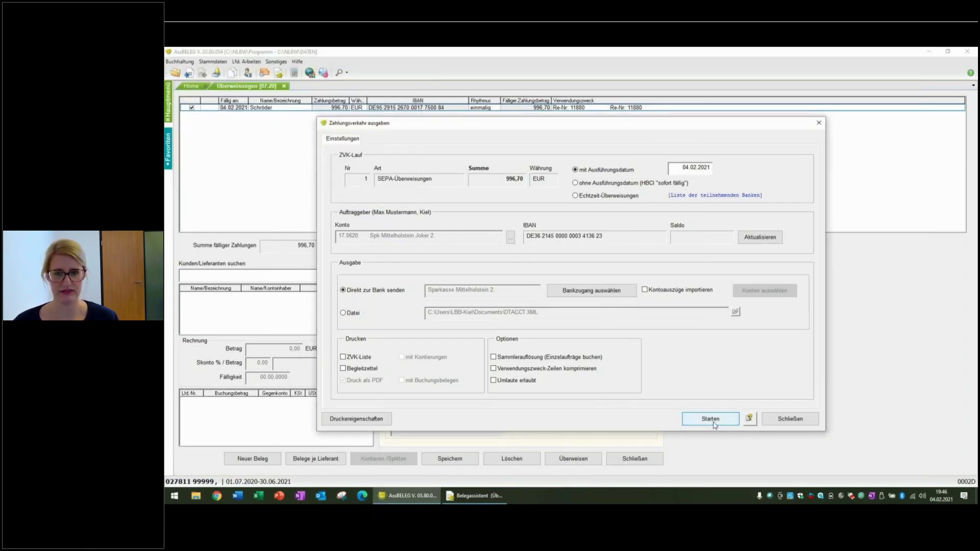
- Leave the payment settings and load Finanzkonten master data for account 17 0620 with its bank access
{"action": "left_click", "coordinate": [790, 418]}
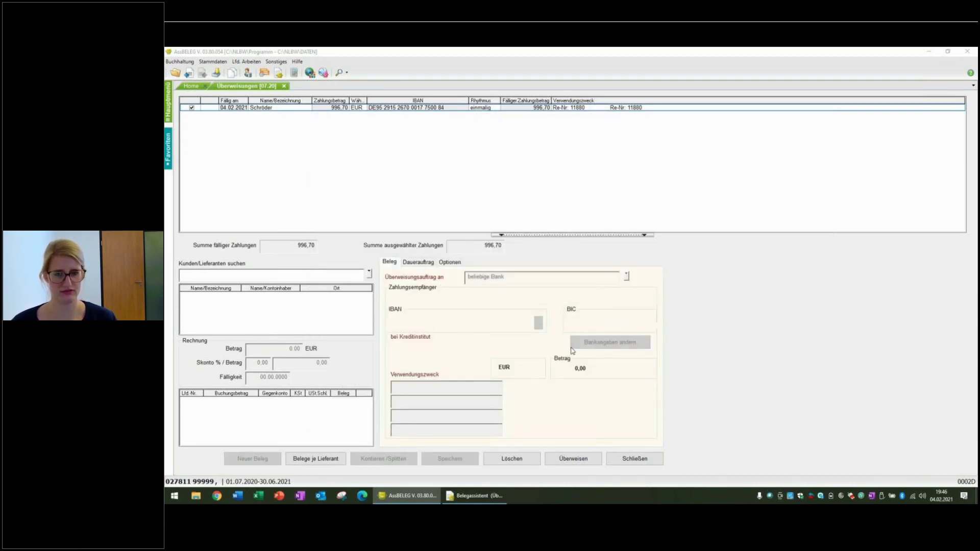
{"action": "left_click", "coordinate": [209, 62]}
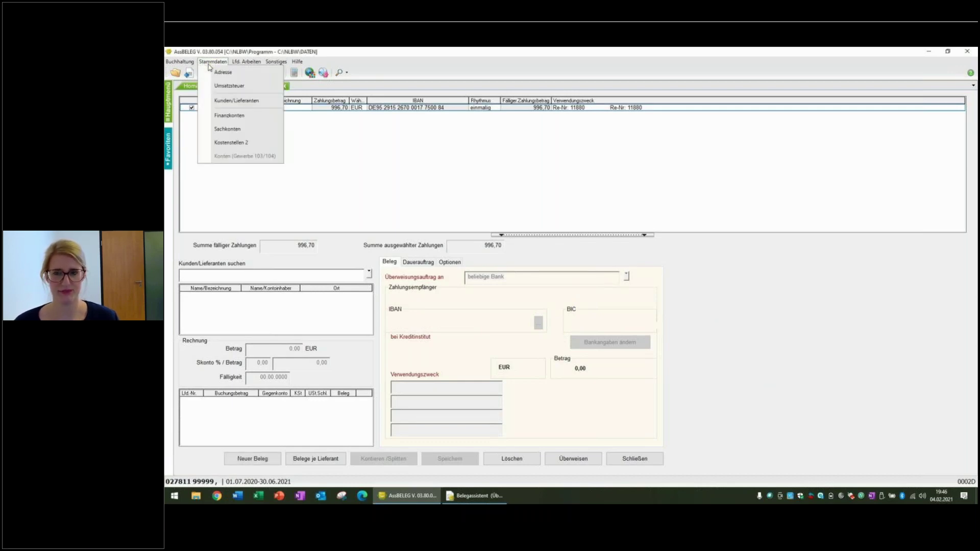
{"action": "left_click", "coordinate": [236, 121]}
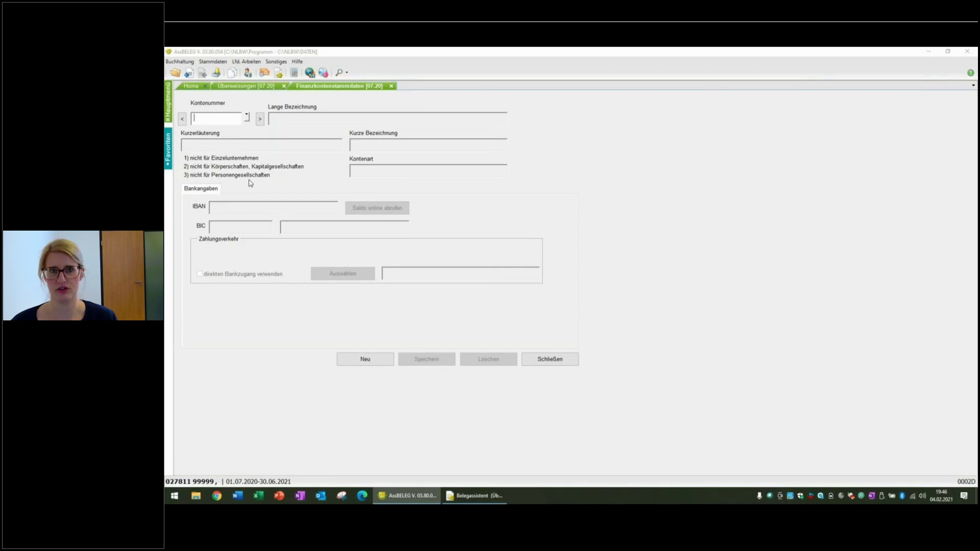
{"action": "type", "text": "17 0"}
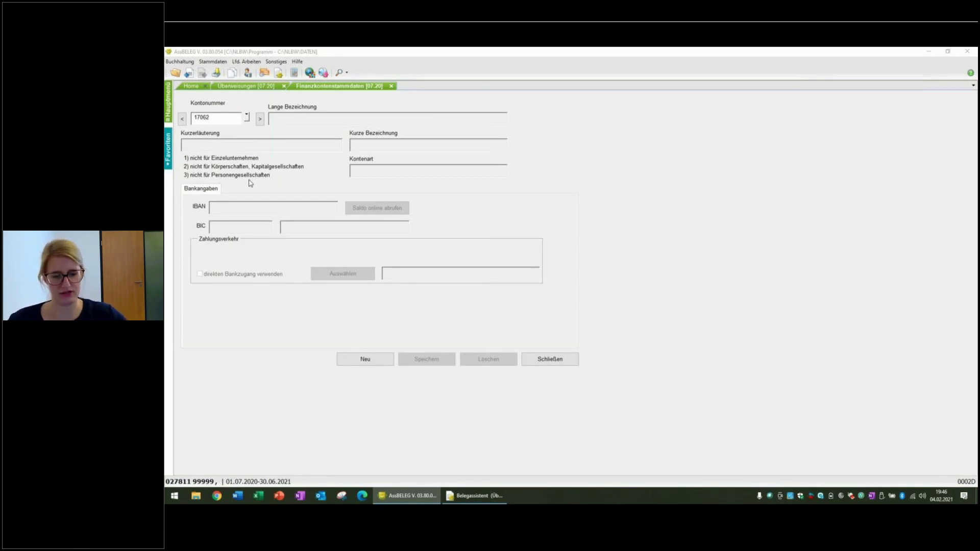
{"action": "type", "text": "620"}
{"action": "key", "text": "Tab"}
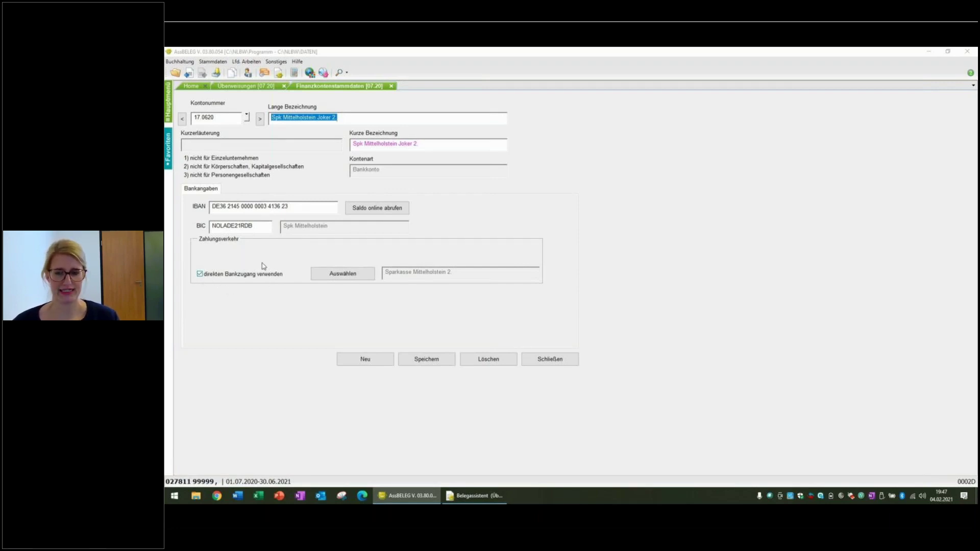
{"action": "left_click", "coordinate": [347, 275]}
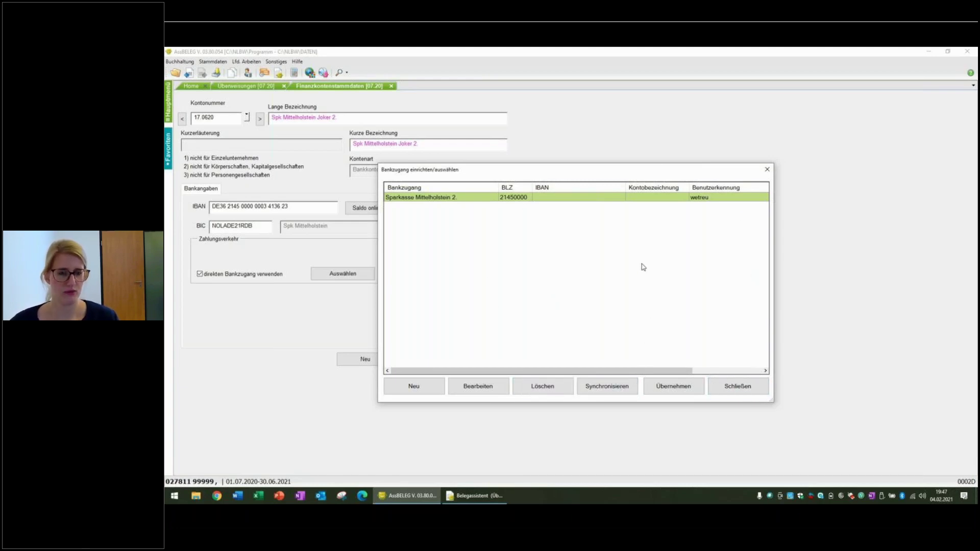
{"action": "left_click", "coordinate": [748, 391]}
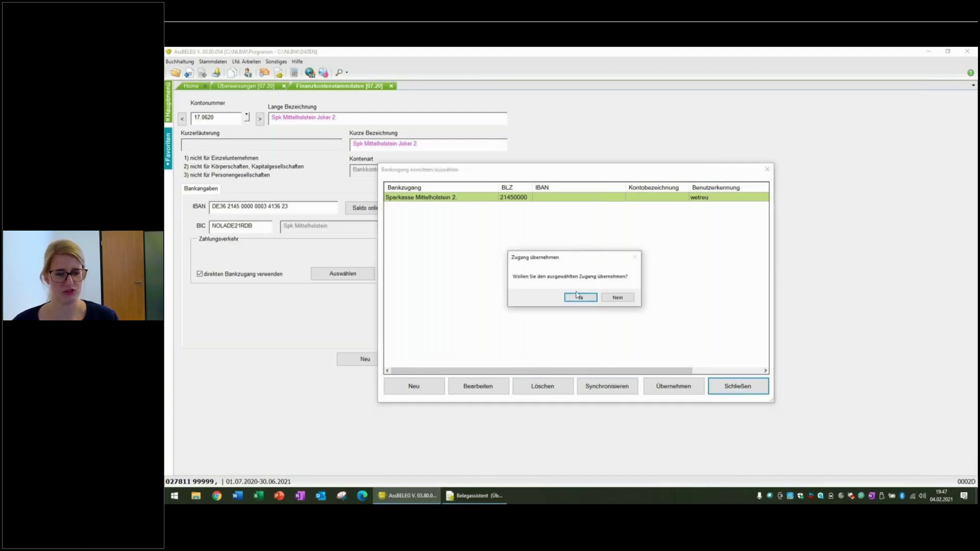
{"action": "left_click", "coordinate": [617, 298]}
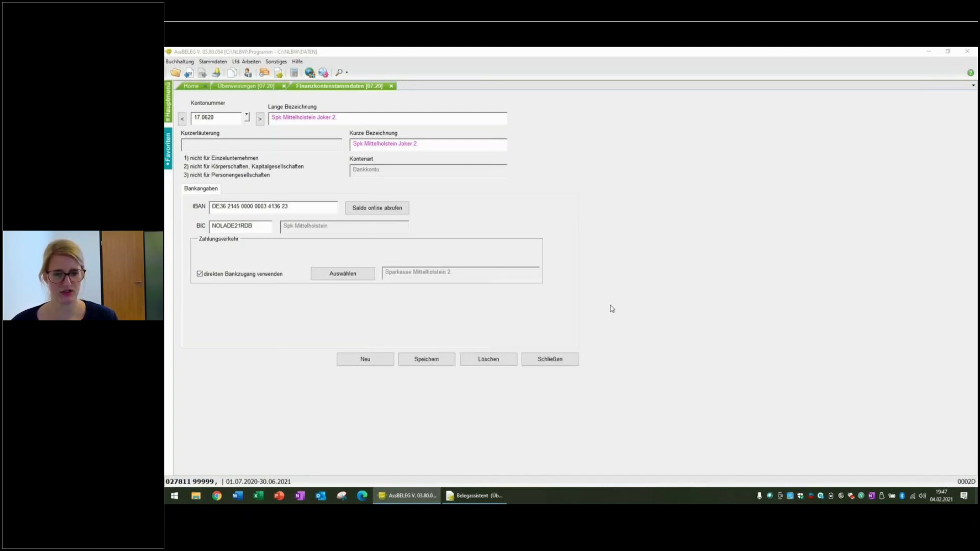
- Close the Finanzkontenstammdaten and Überweisungen tabs
{"action": "left_click", "coordinate": [392, 86]}
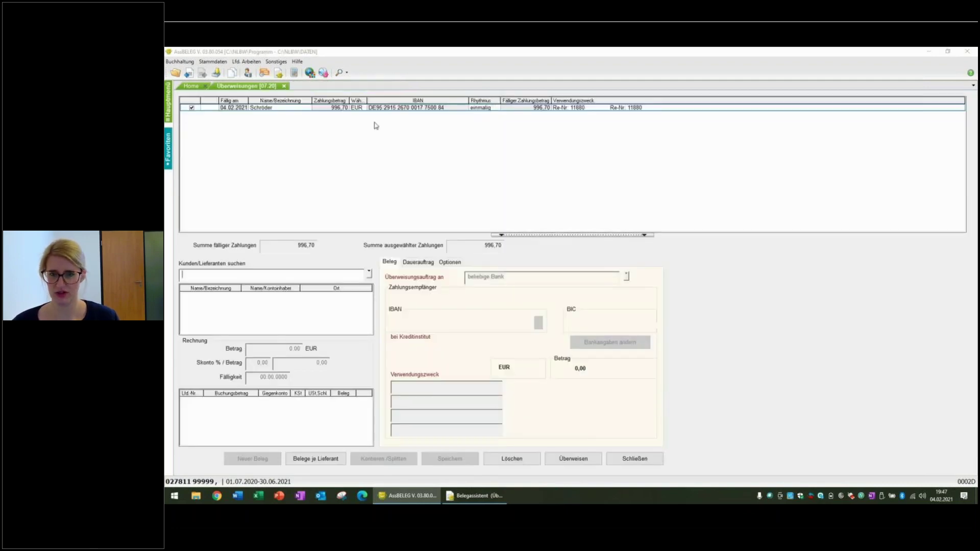
{"action": "left_click", "coordinate": [284, 87]}
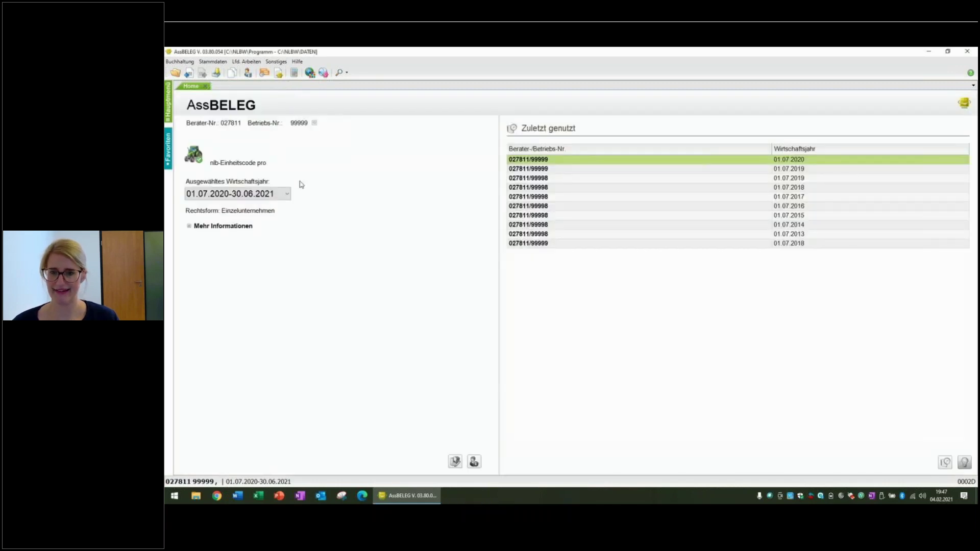